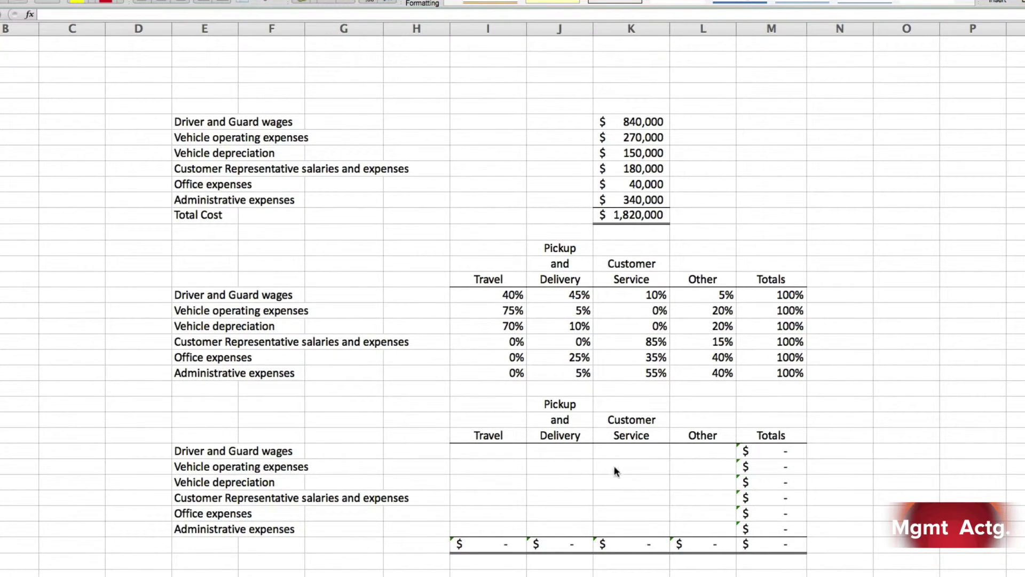
Step: Enter =I17*K6 in the Driver and Guard wages Travel cell, giving $336,000
click(488, 451)
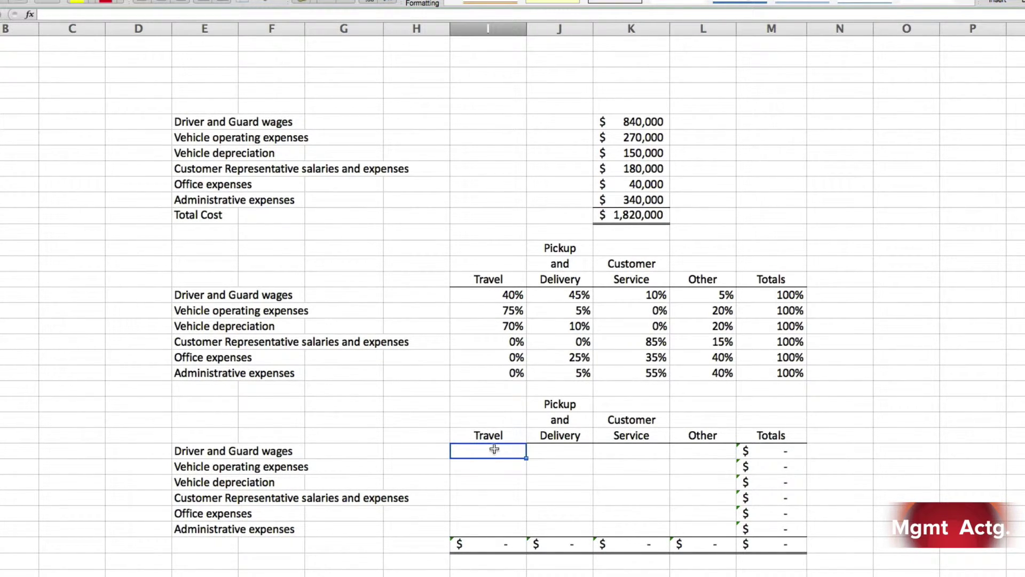
text(=)
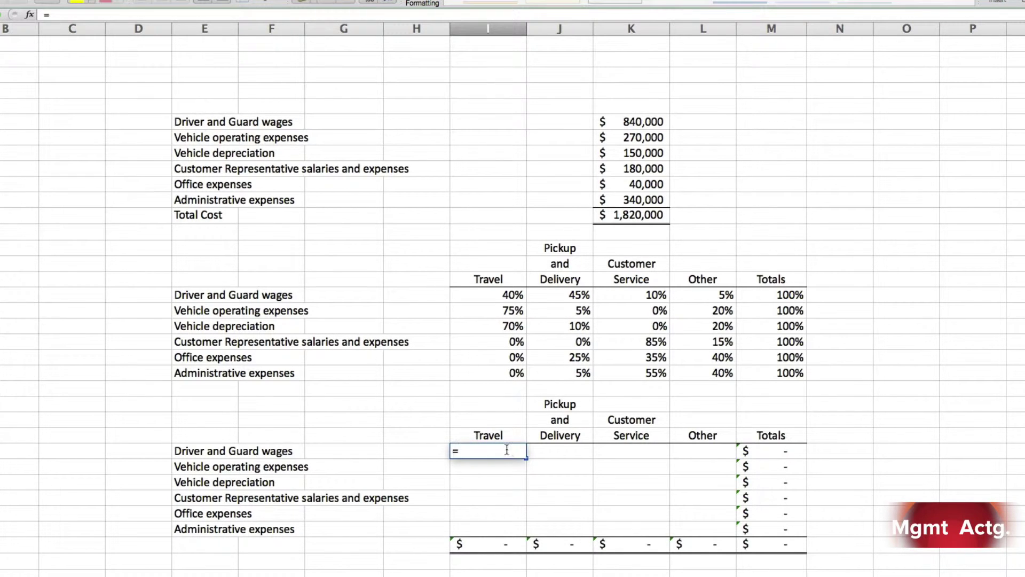
click(509, 295)
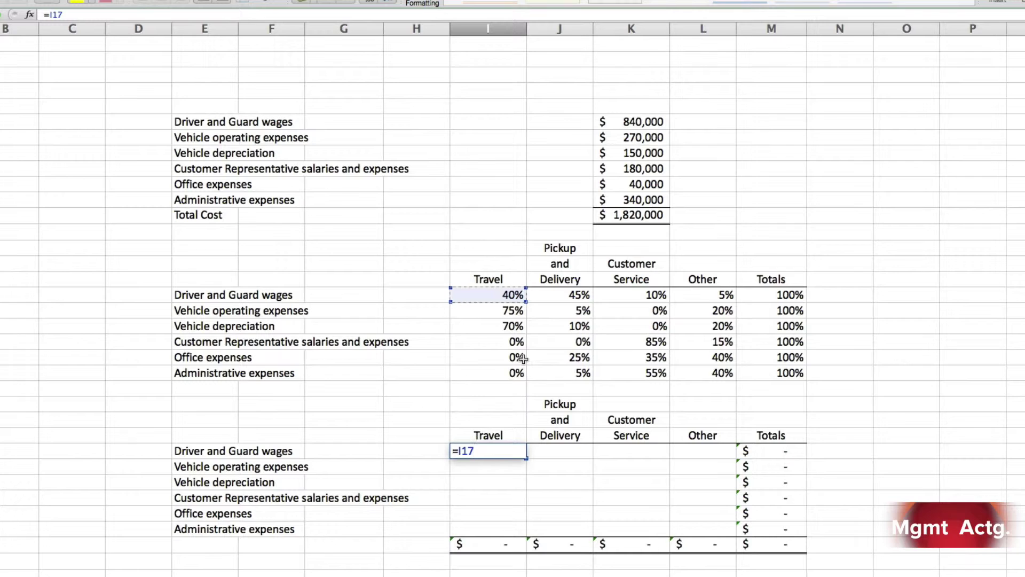
text(*)
click(637, 121)
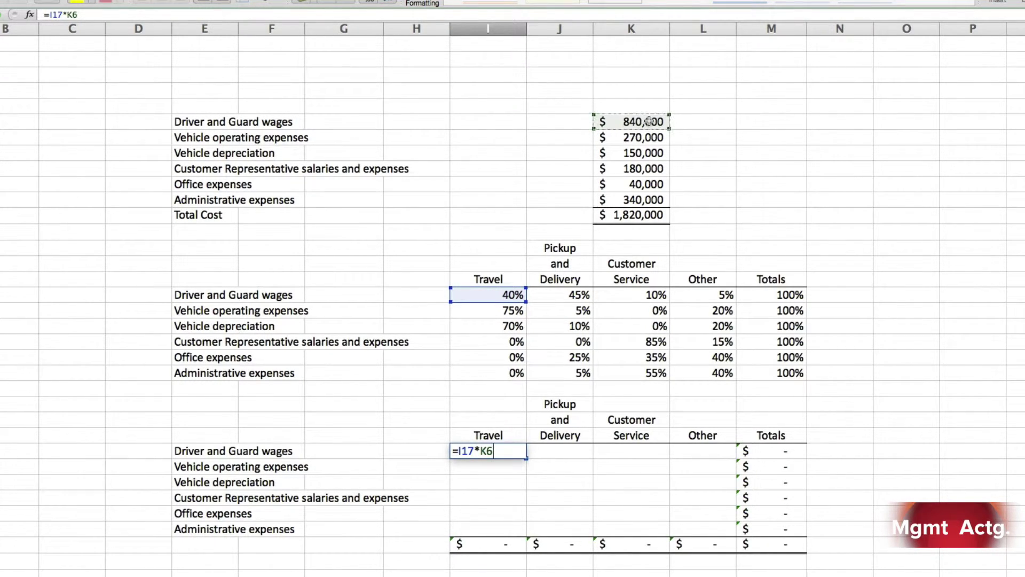
key(Return)
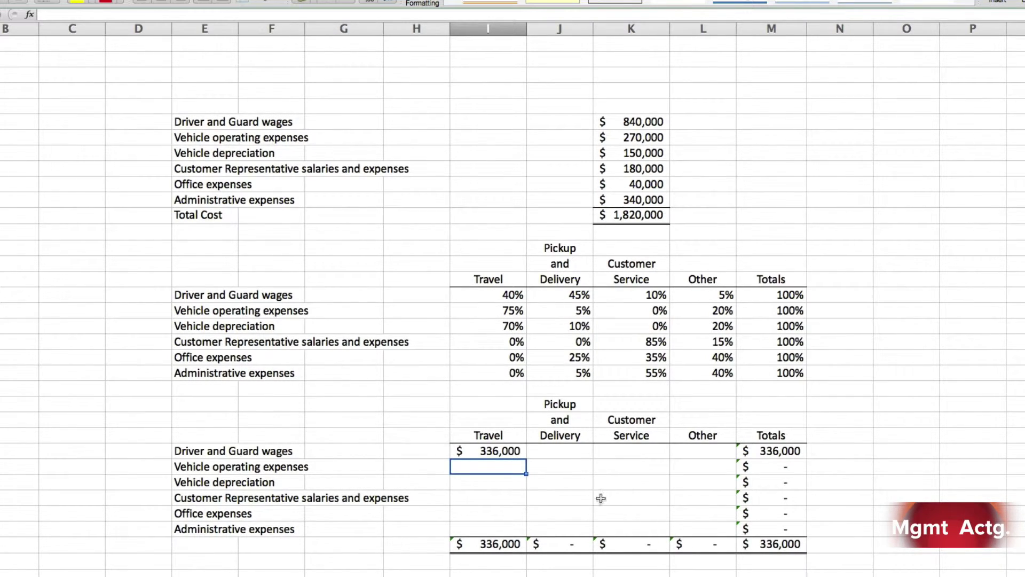
Step: Change the Travel wages formula to =I17*$K$6 so the $840,000 cost is locked
click(502, 452)
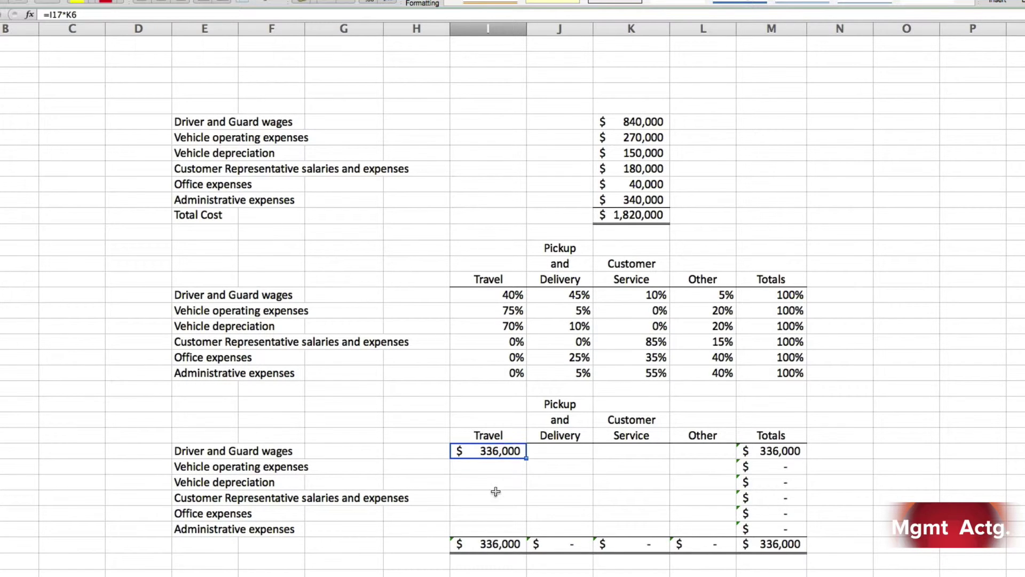
click(77, 15)
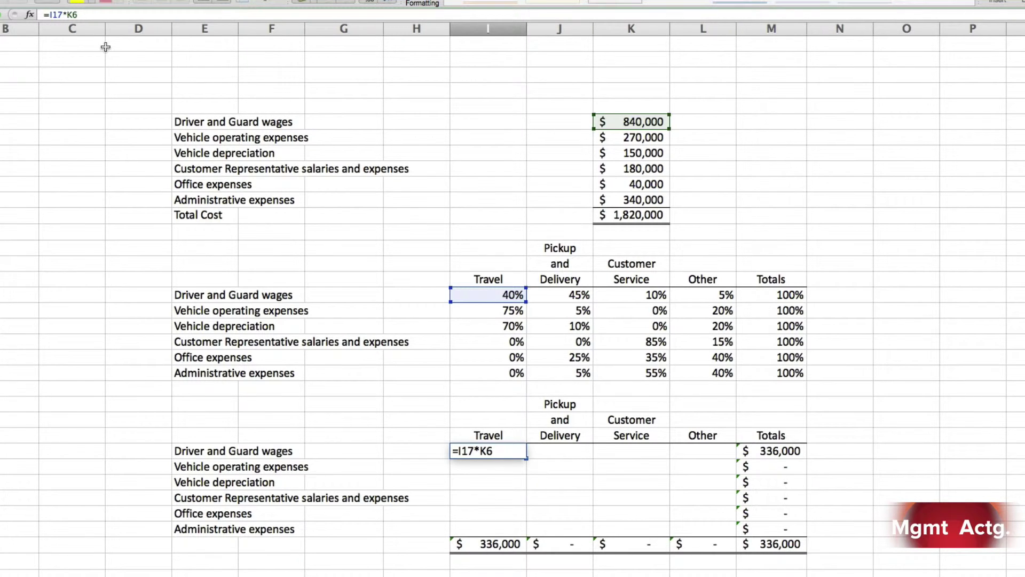
text($K$)
key(Return)
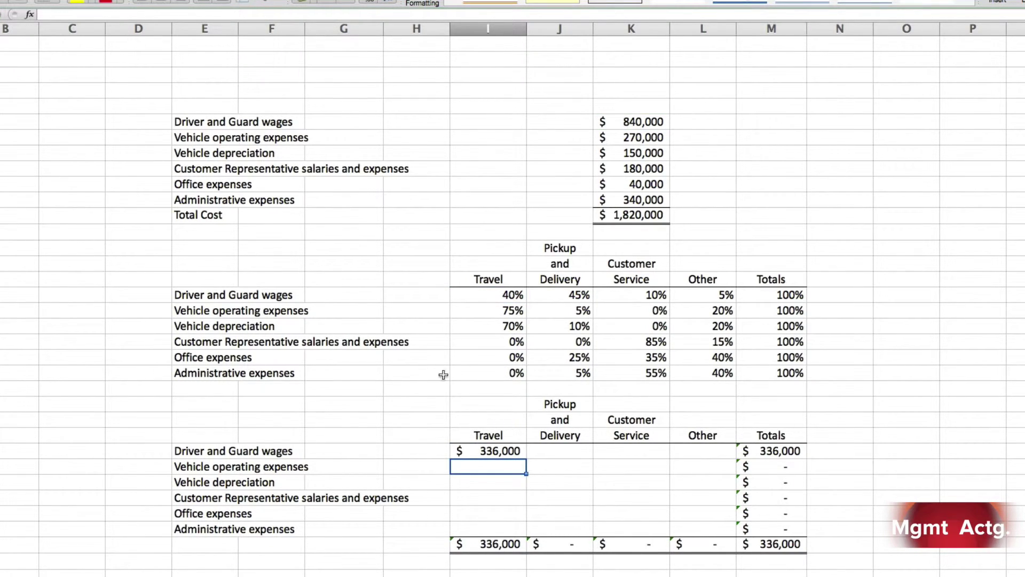
click(478, 449)
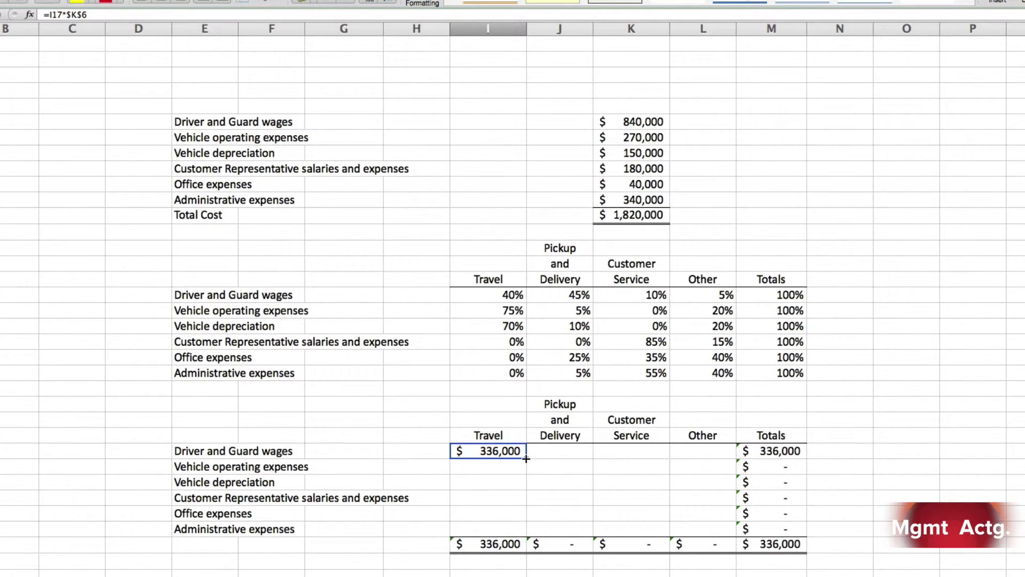
Step: Copy the driver-wages Travel formula across through the Other column
drag(526, 458, 707, 461)
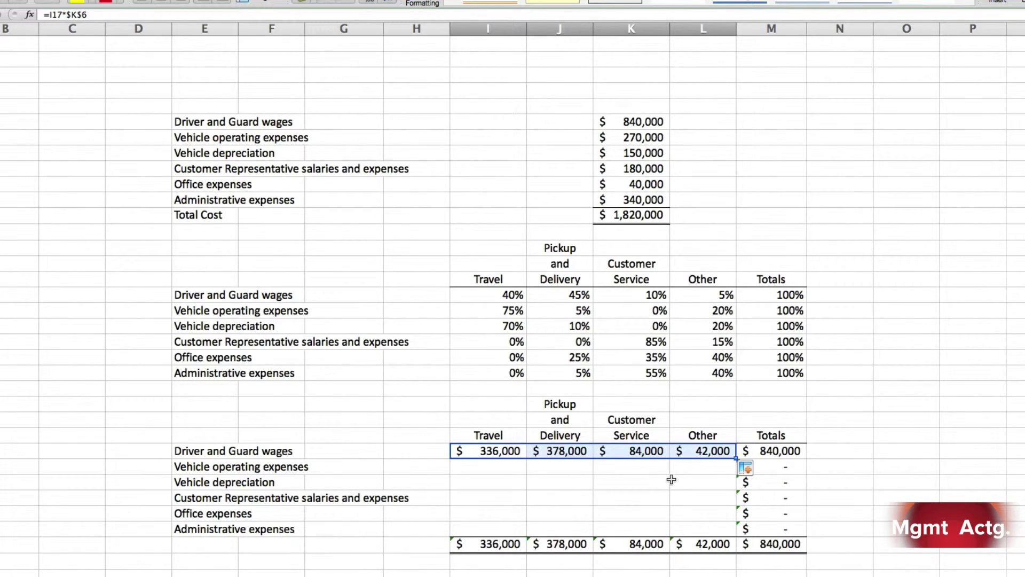
click(499, 468)
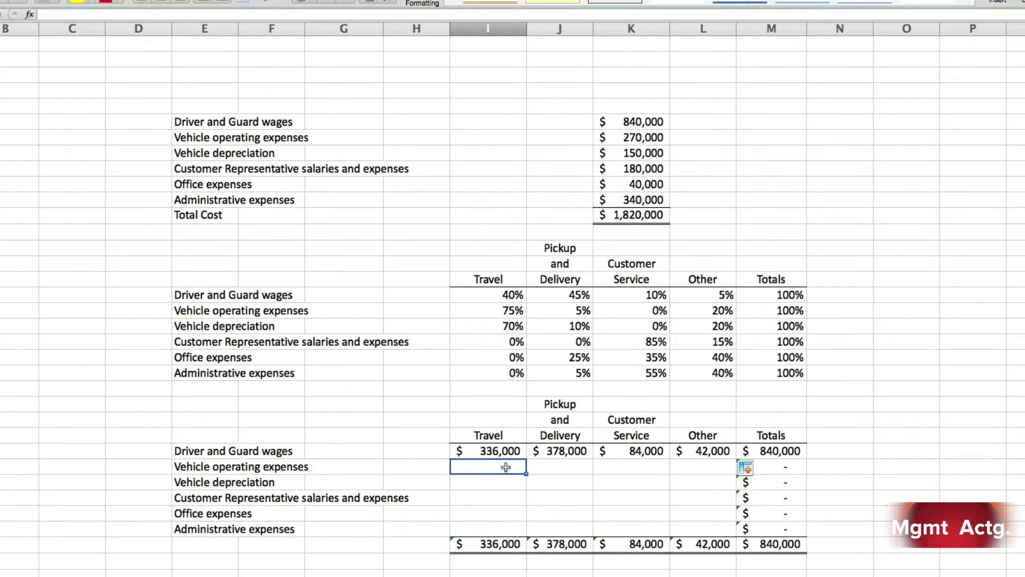
click(504, 453)
click(501, 468)
Step: Fill the Travel formula down to Administrative expenses
click(483, 451)
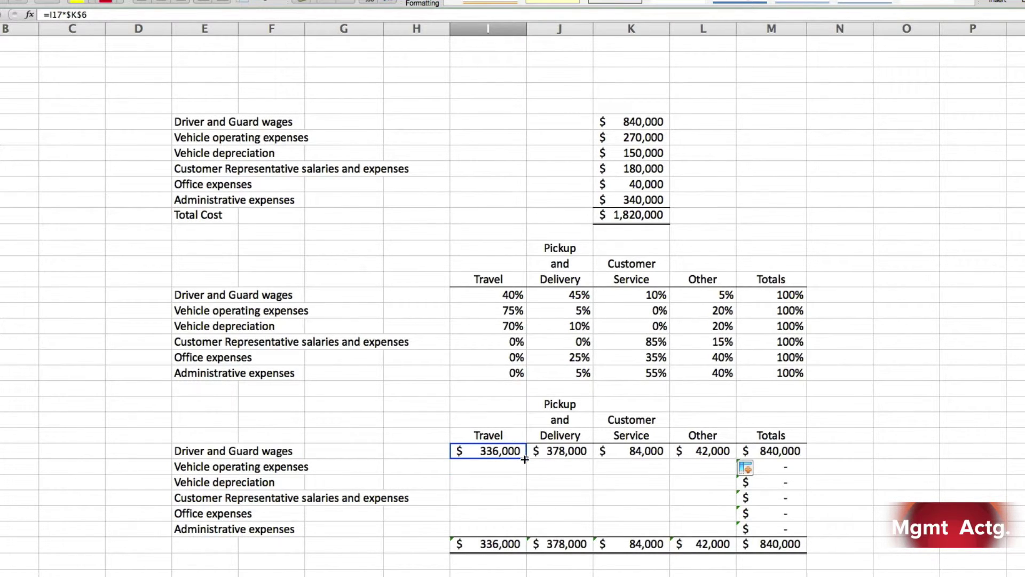
drag(525, 458, 520, 529)
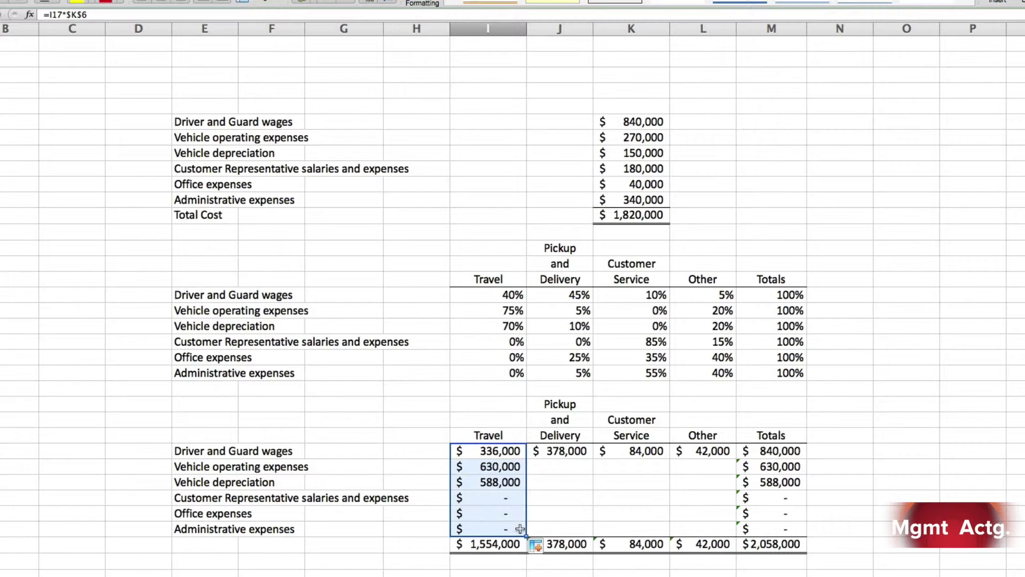
click(510, 466)
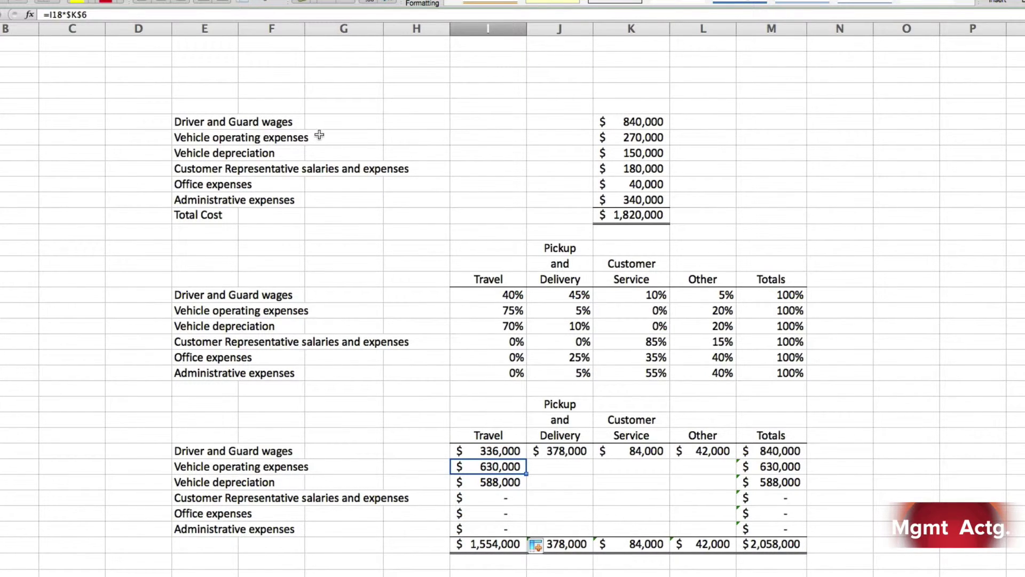
Step: Point the vehicle operating and depreciation Travel formulas at $K$7 and $K$8 ($202,500, $105,000)
click(94, 14)
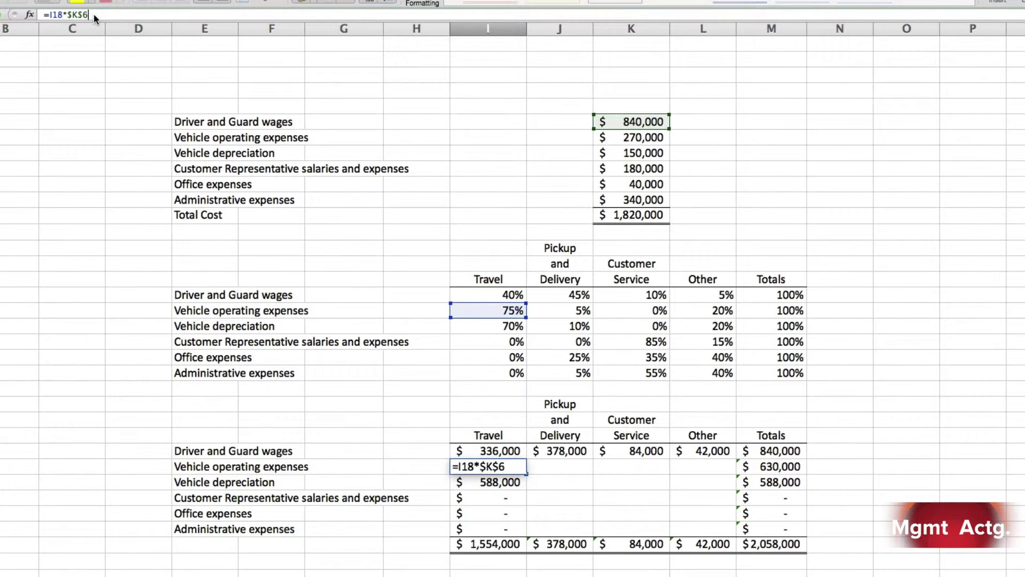
key(BackSpace)
text(7)
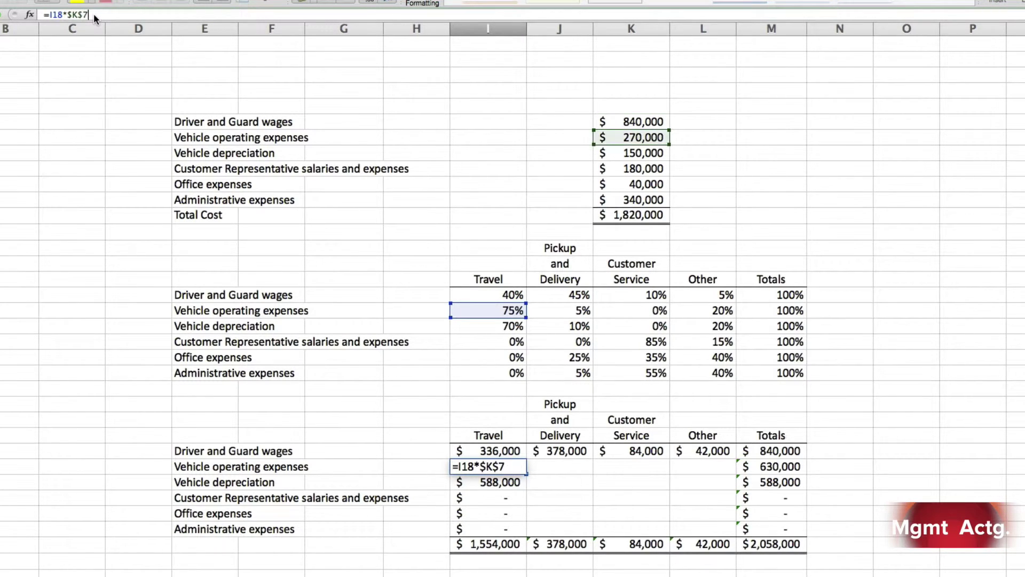
key(Return)
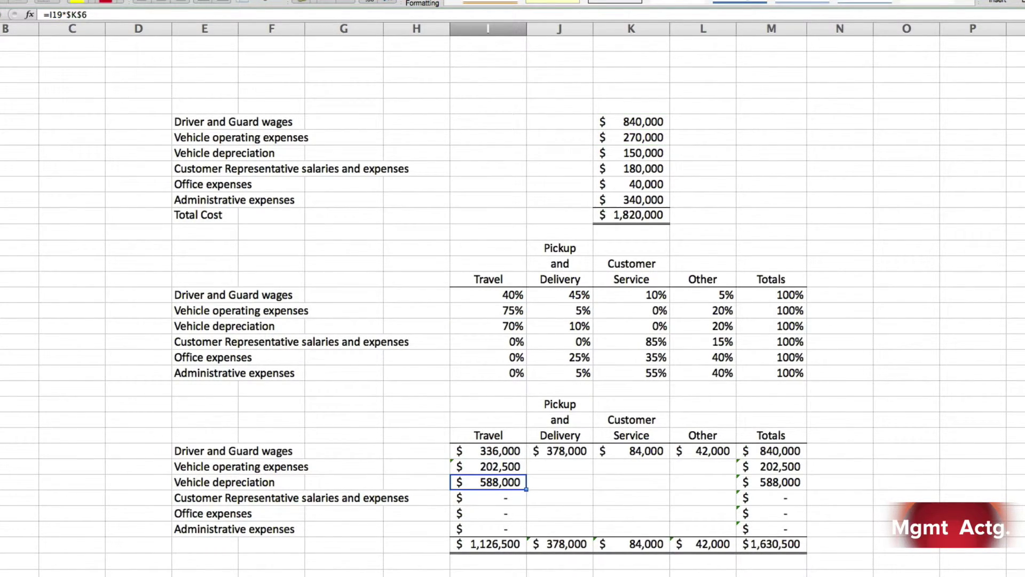
click(98, 14)
key(BackSpace)
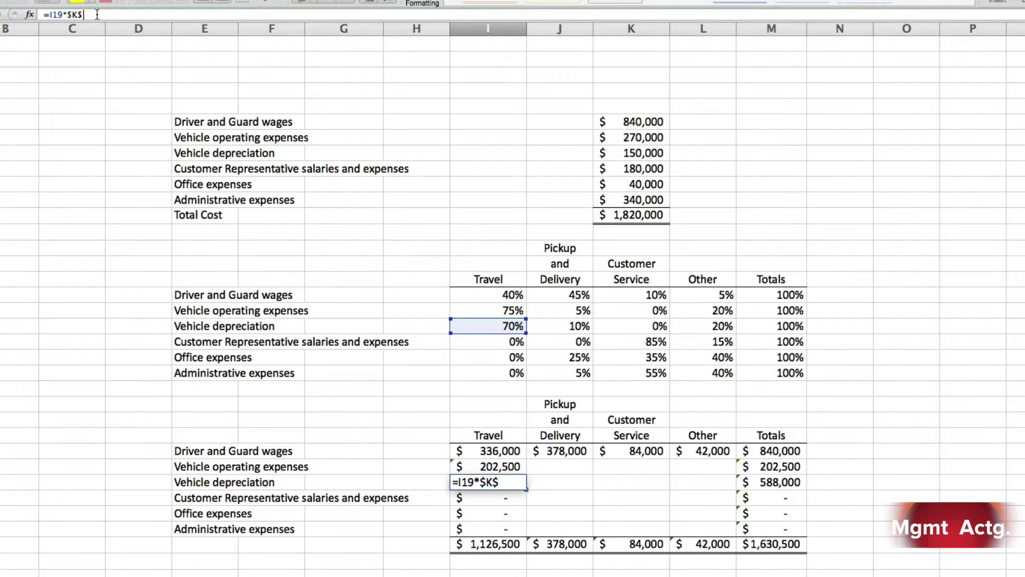
text(8)
key(Return)
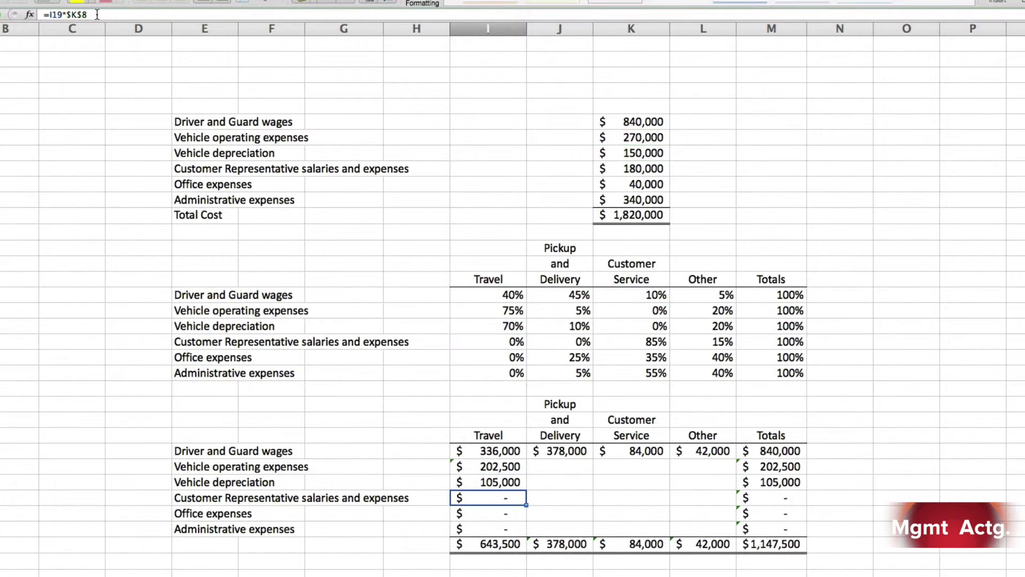
Step: Point the customer representative, office and administrative Travel formulas at $K$9, $K$10 and $K$11
click(97, 14)
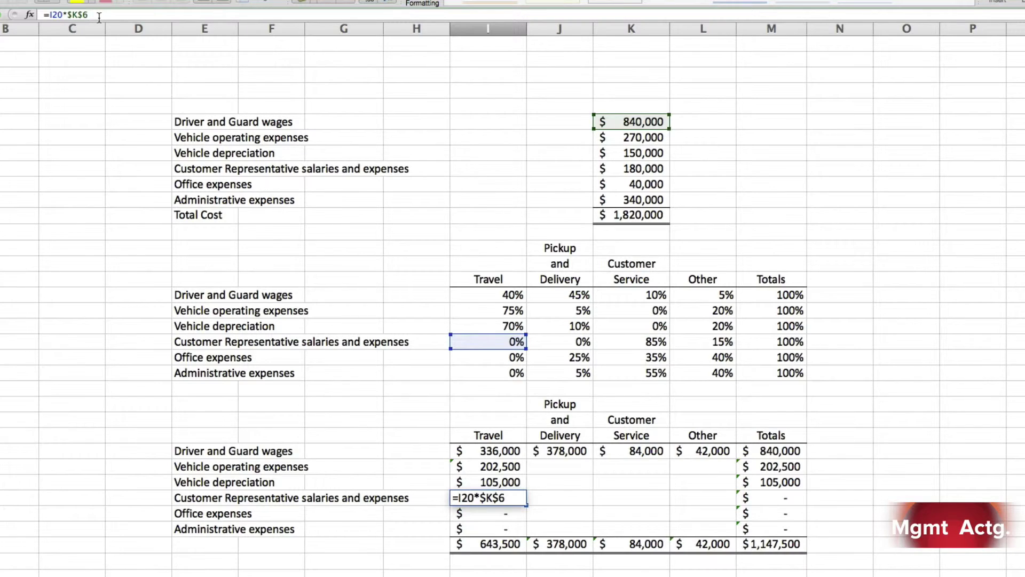
key(BackSpace)
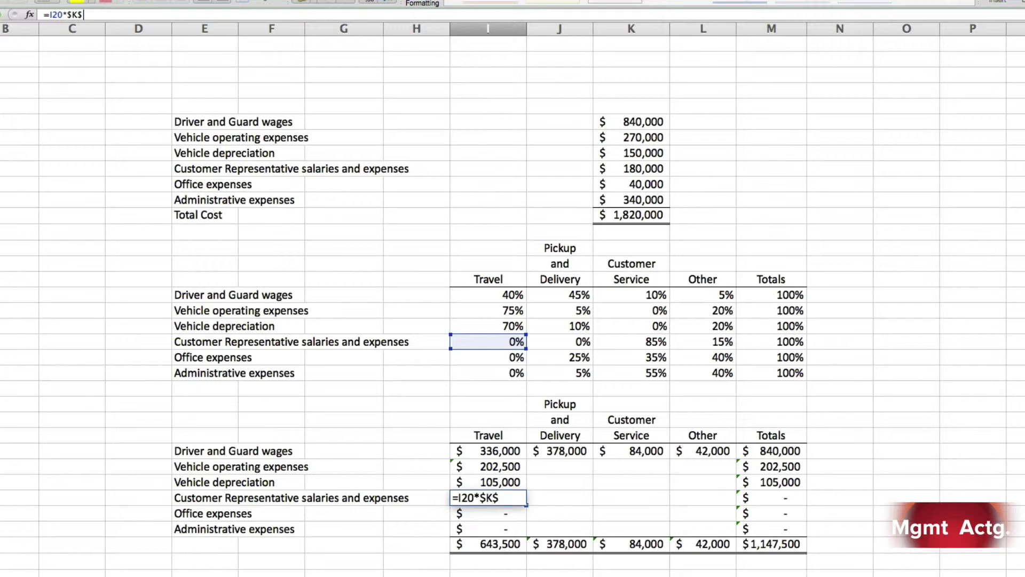
text(9)
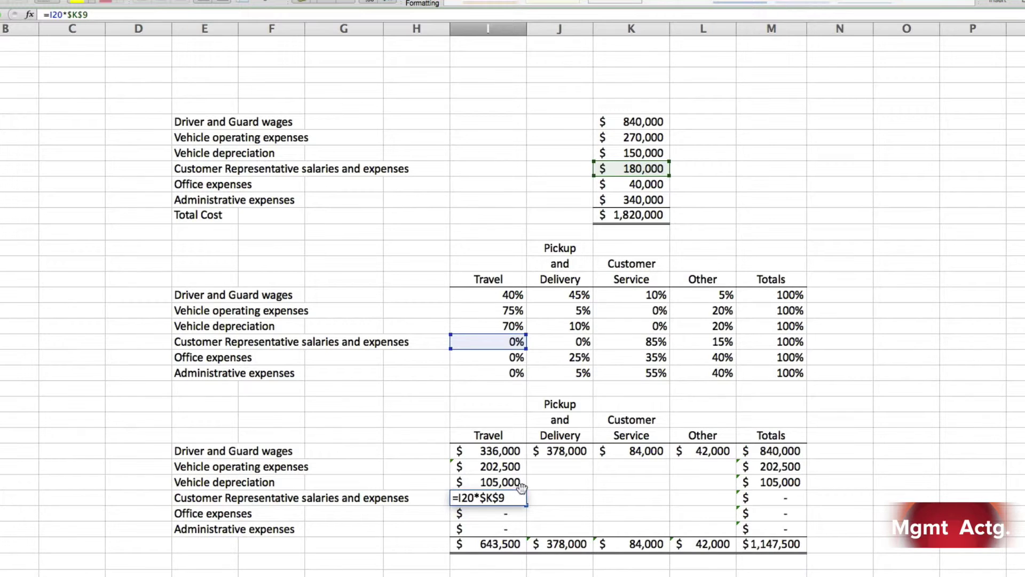
key(Return)
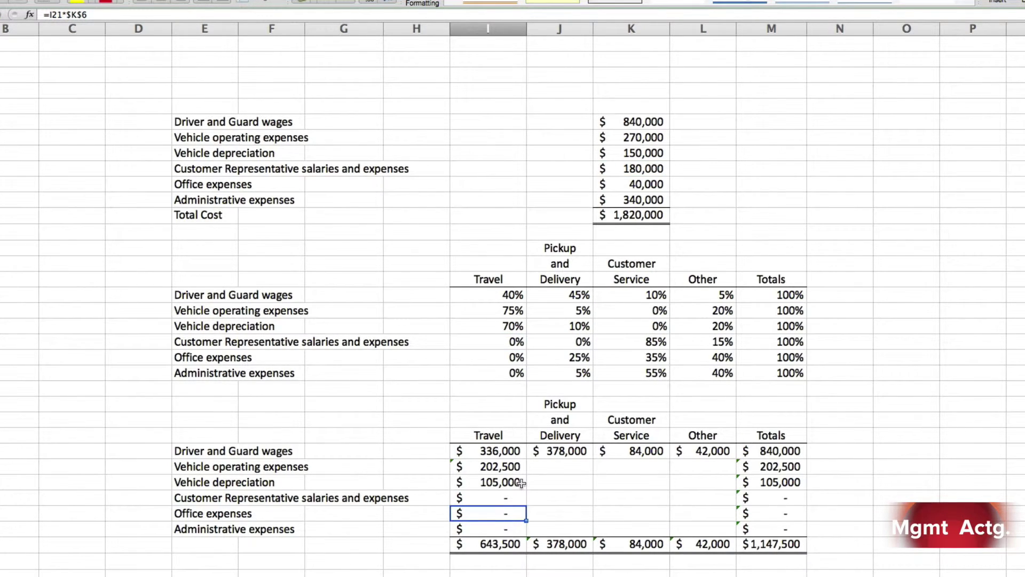
click(105, 15)
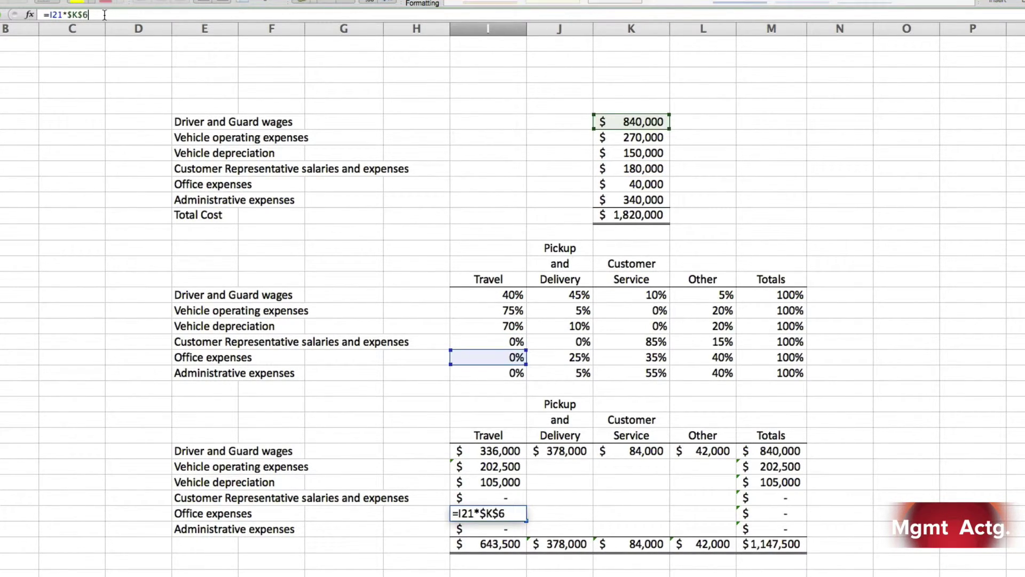
key(BackSpace)
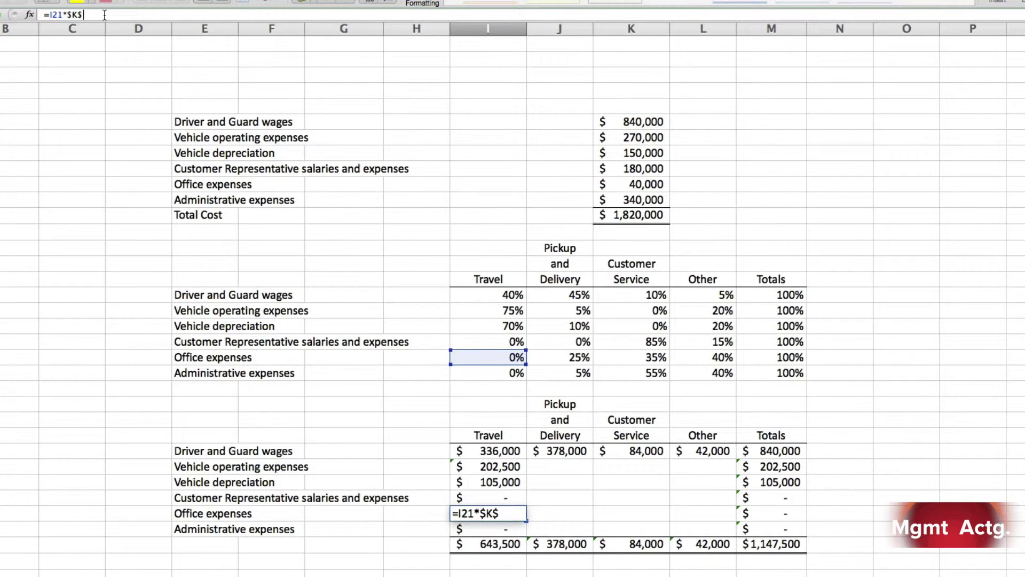
text(1)
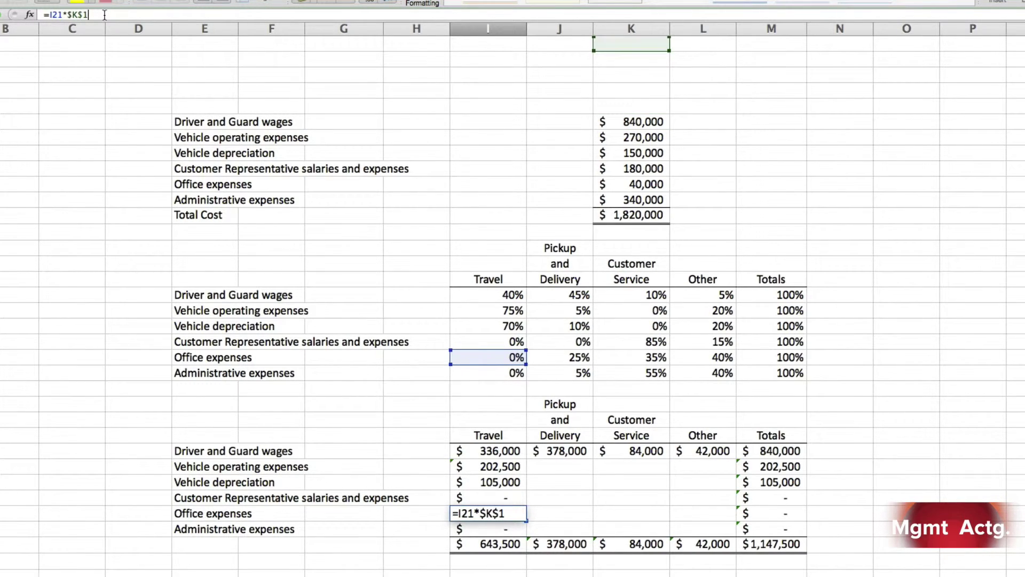
text(0)
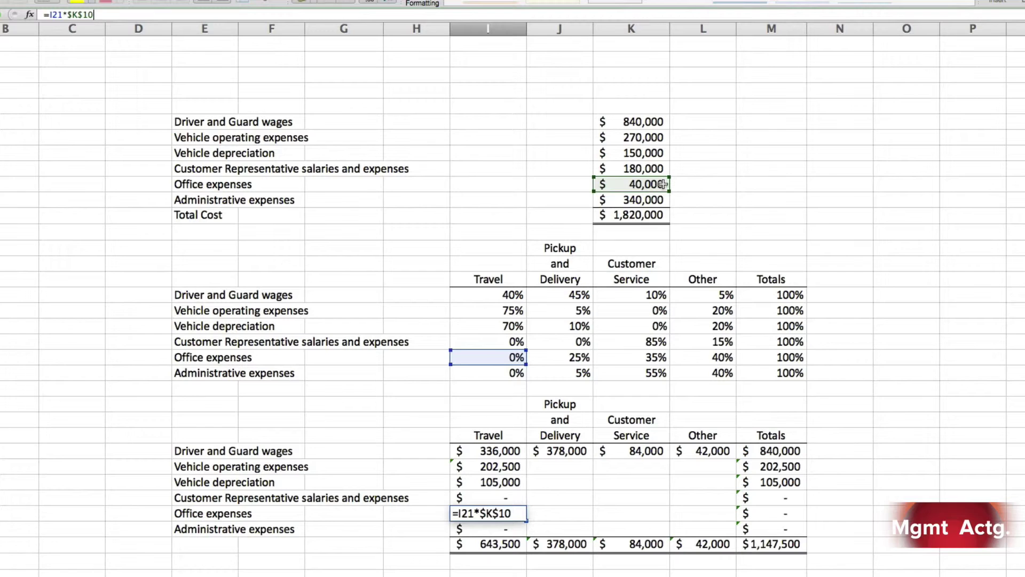
key(Return)
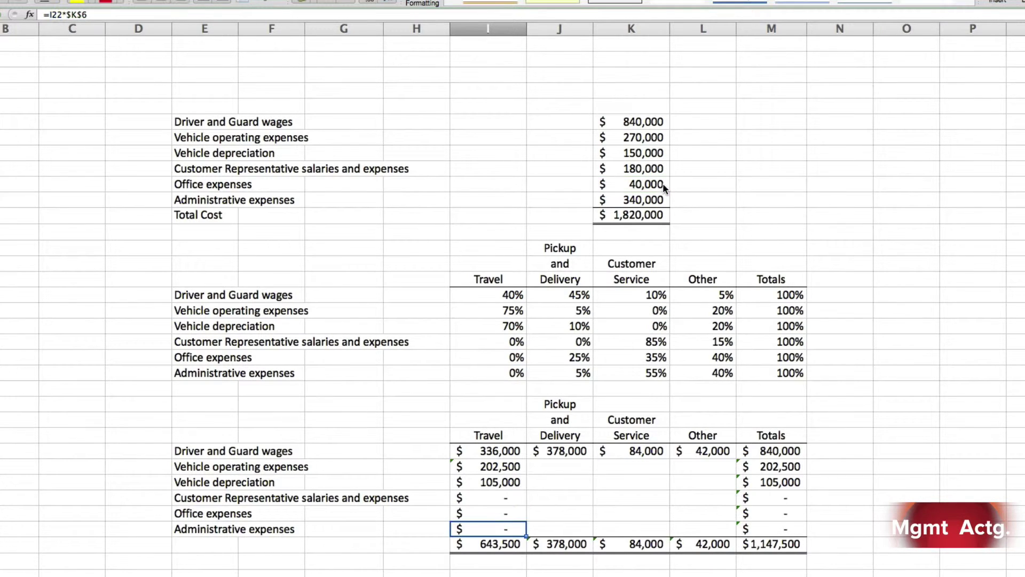
click(153, 16)
key(BackSpace)
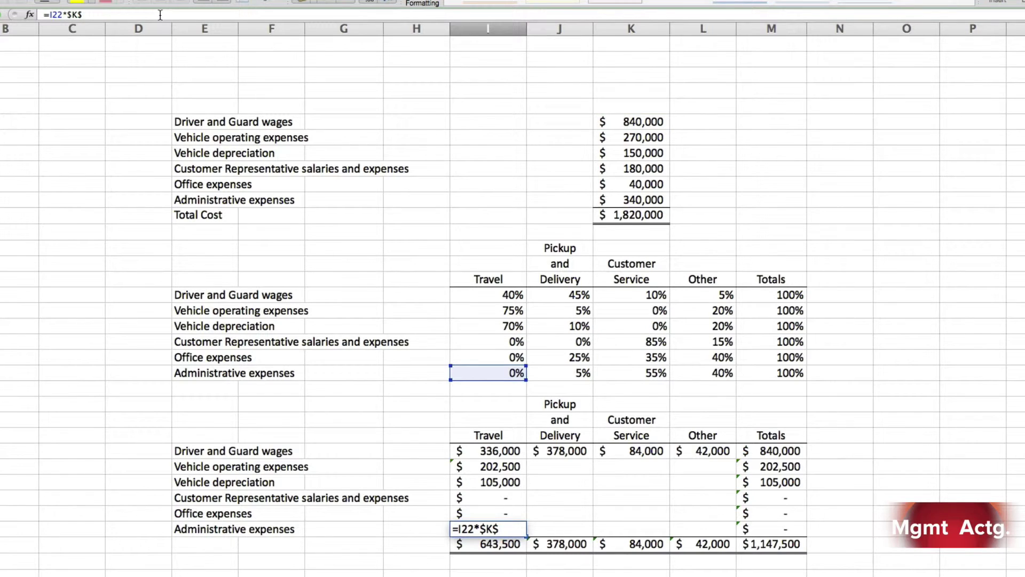
text(11)
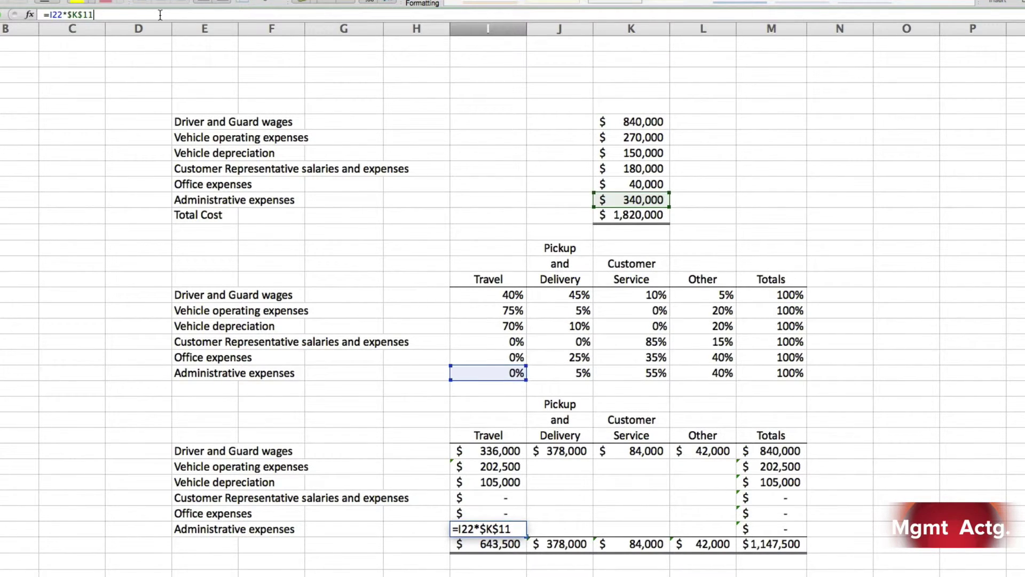
key(Return)
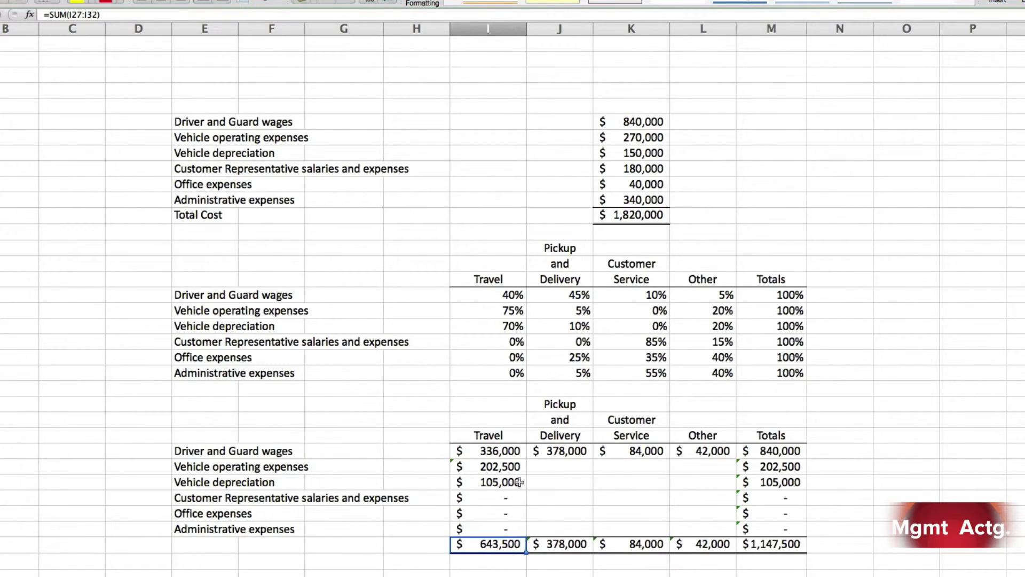
Step: Fill the operating-through-administrative Travel formulas across into Pickup and Delivery, Customer Service and Other
click(511, 467)
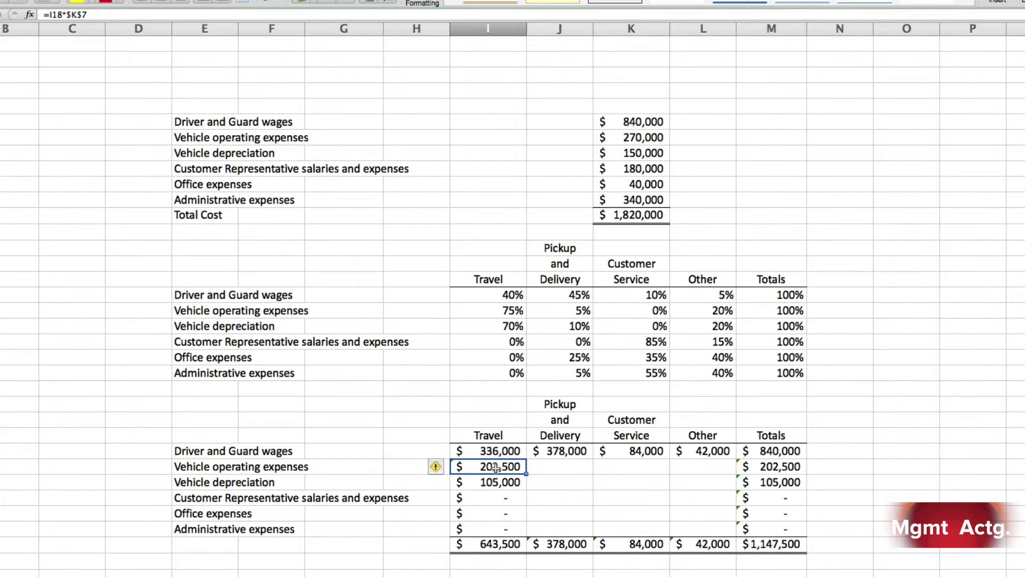
drag(497, 467, 490, 525)
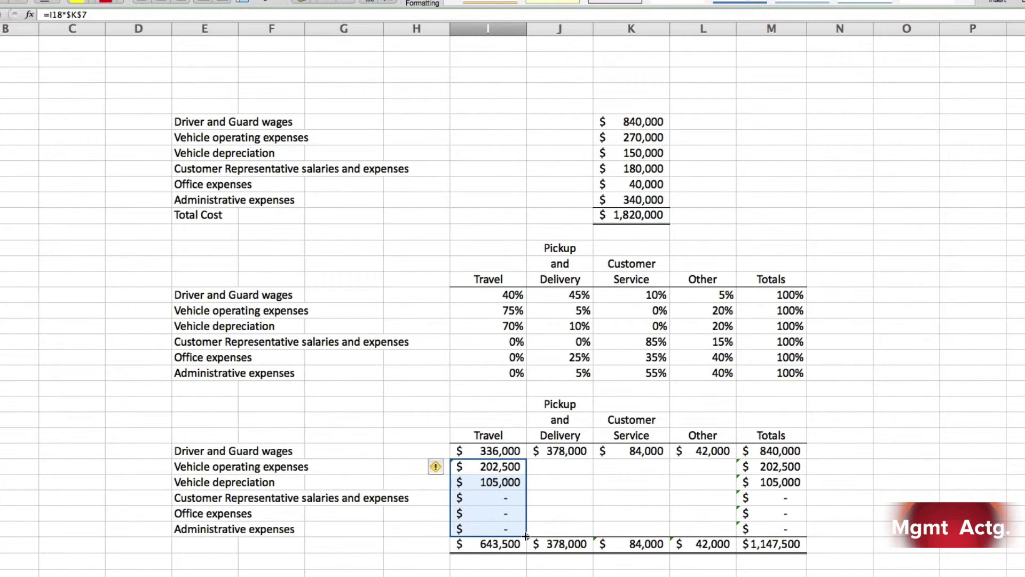
drag(526, 536, 707, 538)
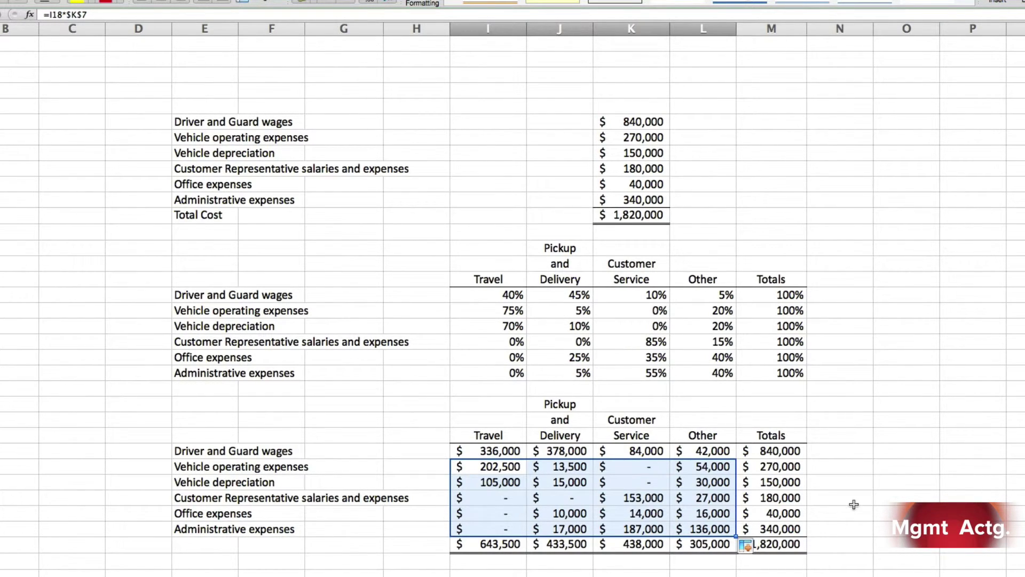
click(842, 465)
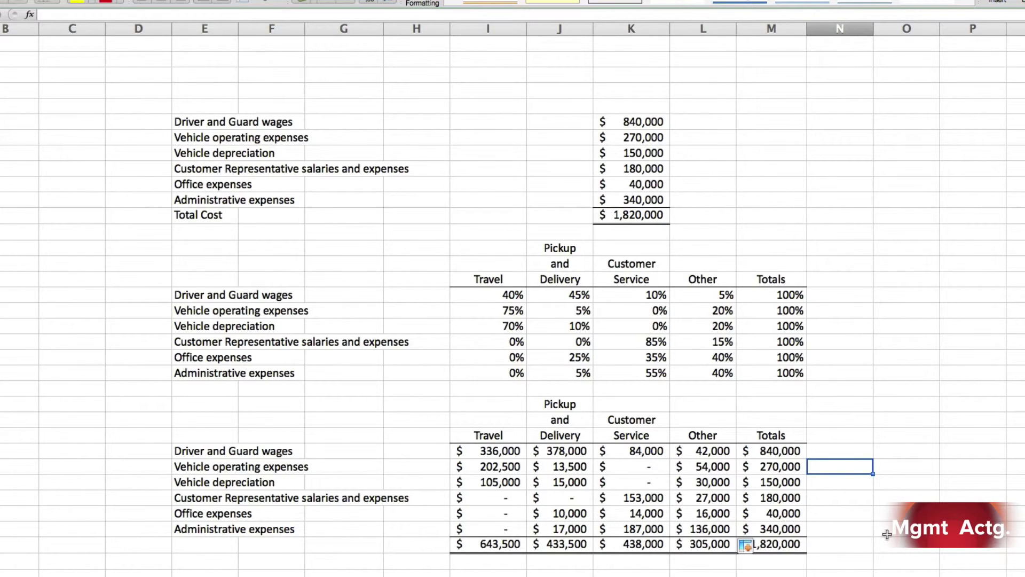
click(772, 544)
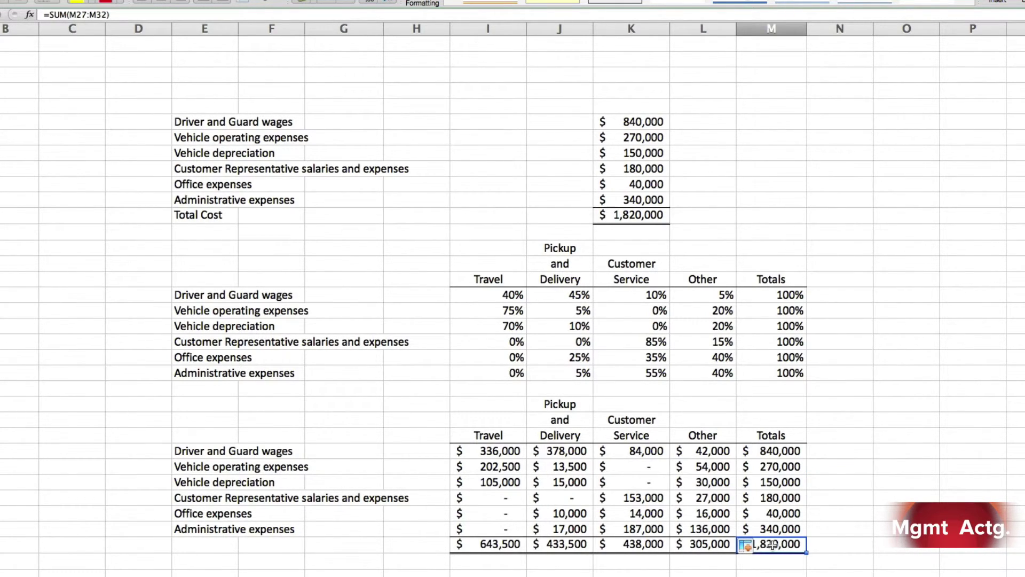